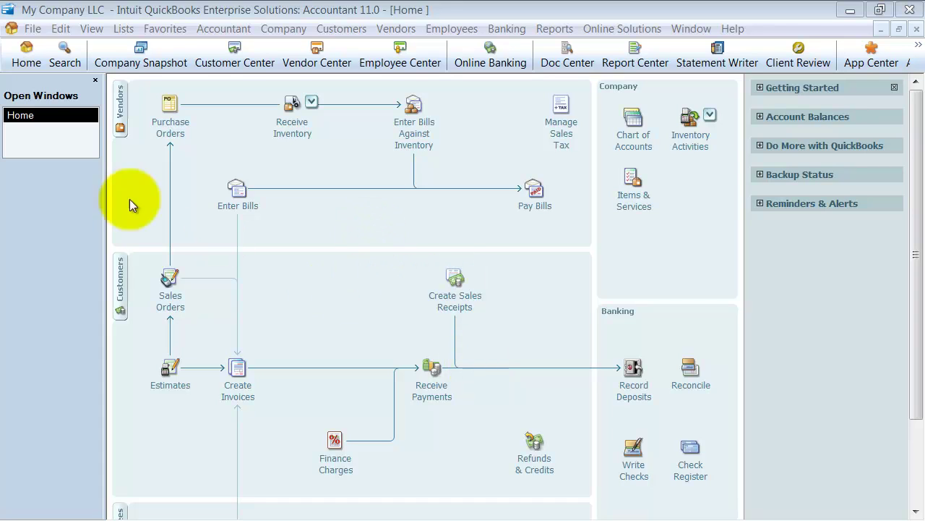
Open the company-wide finance charge preferences and set the annual interest rate to 12%.
{"action": "left_click", "coordinate": [61, 29]}
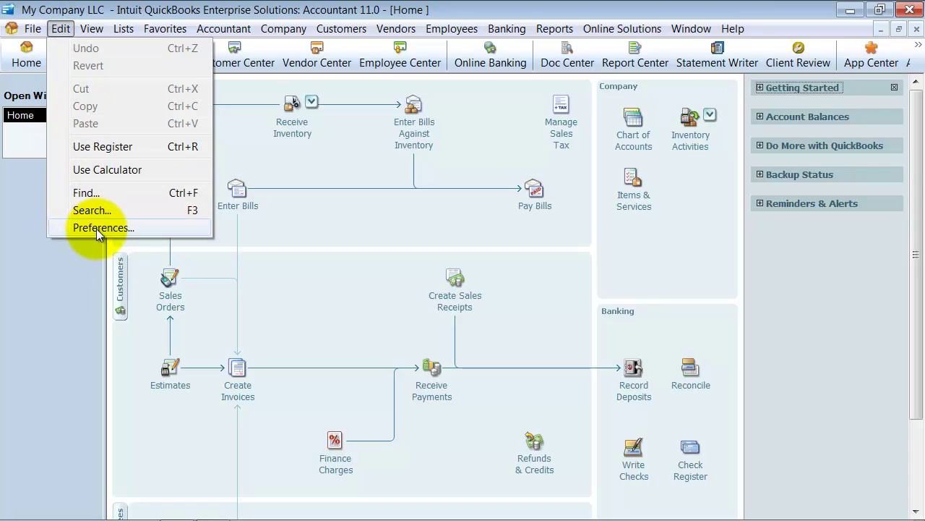
{"action": "left_click", "coordinate": [179, 228]}
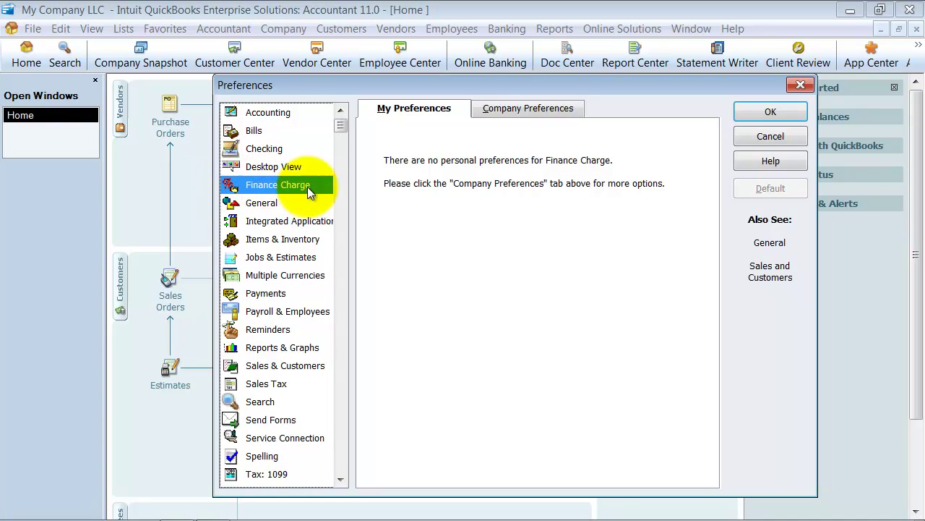
{"action": "left_click", "coordinate": [492, 110]}
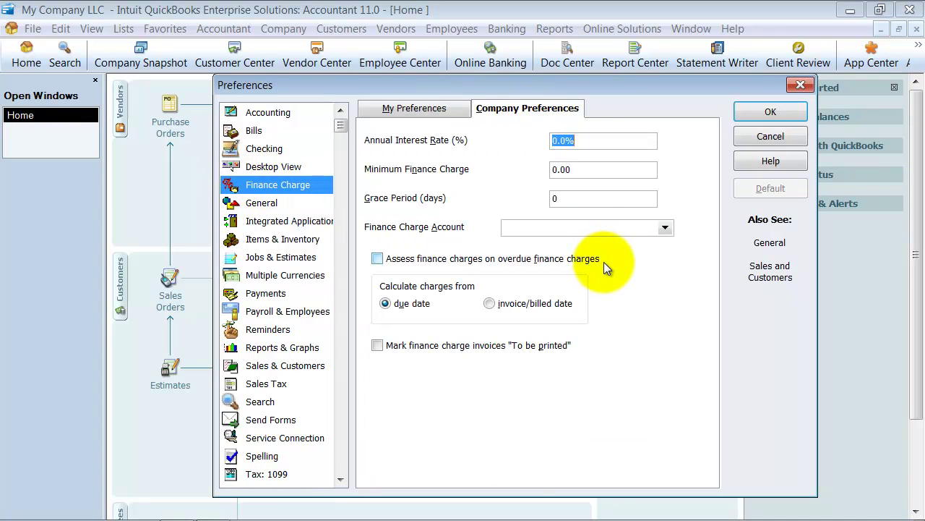
{"action": "left_click", "coordinate": [582, 141]}
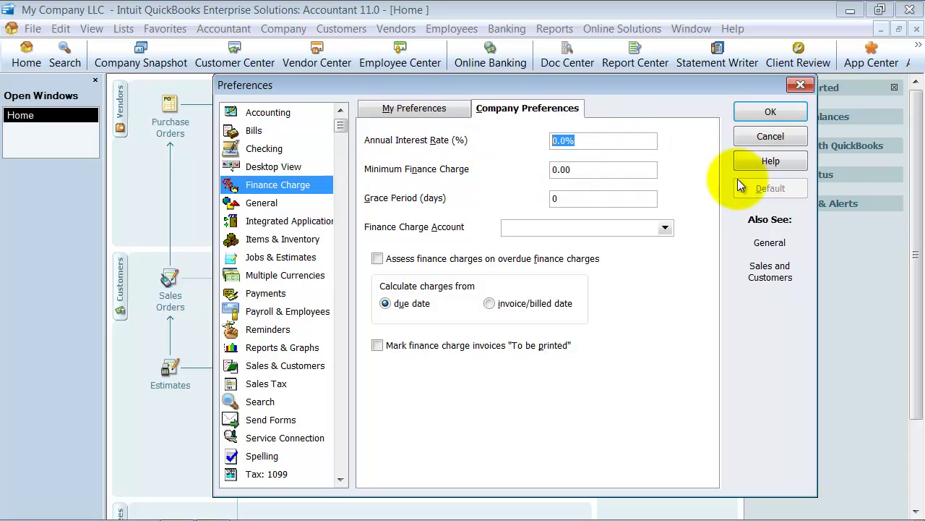
{"action": "left_click", "coordinate": [594, 141]}
{"action": "type", "text": "12"}
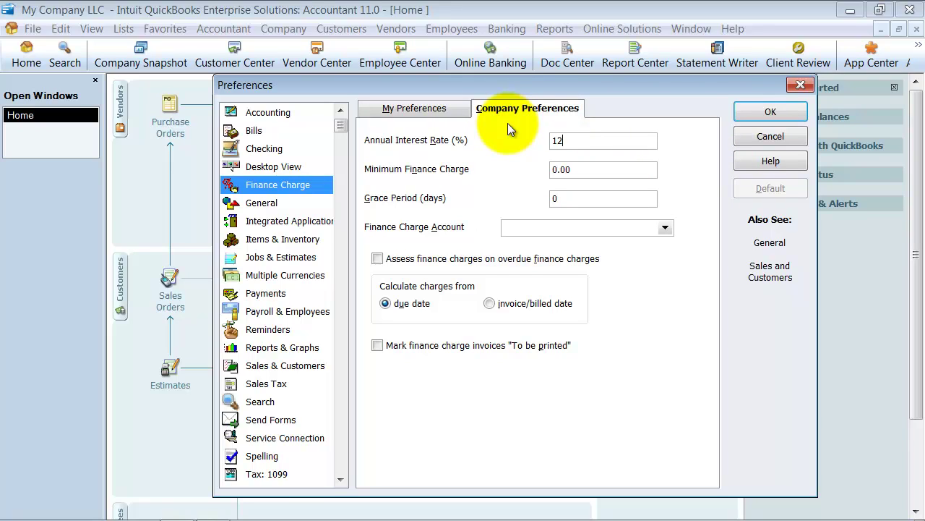
{"action": "key", "text": "Tab"}
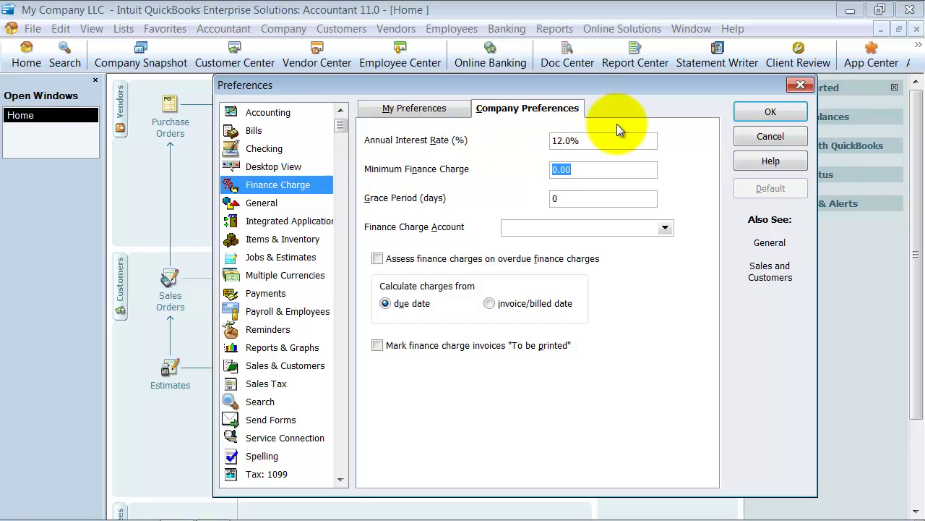
{"action": "left_click", "coordinate": [557, 141]}
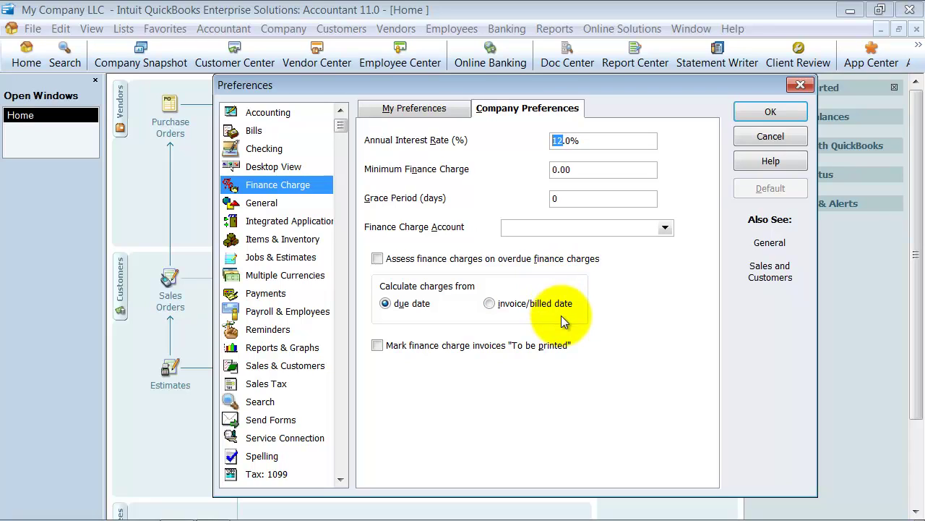
Set the minimum finance charge to 5.00 and the grace period to 15 days.
{"action": "left_click", "coordinate": [581, 170]}
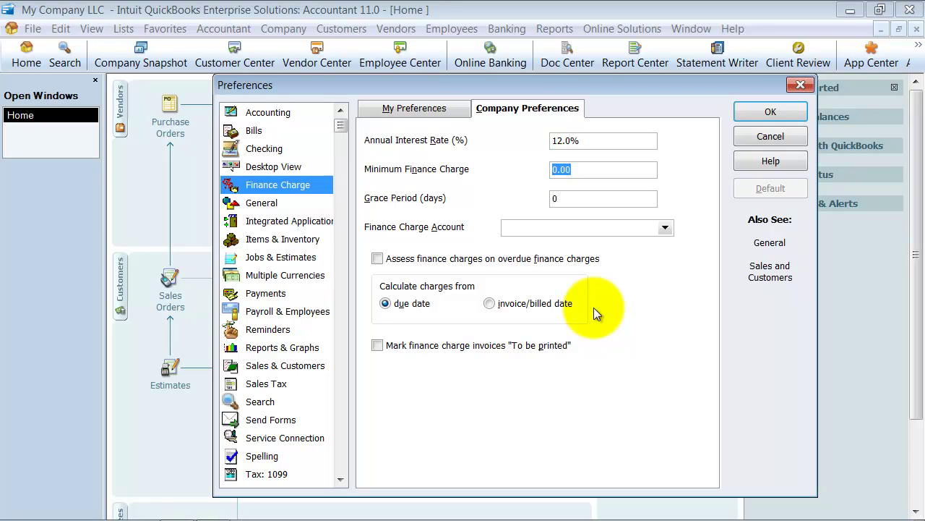
{"action": "type", "text": "5"}
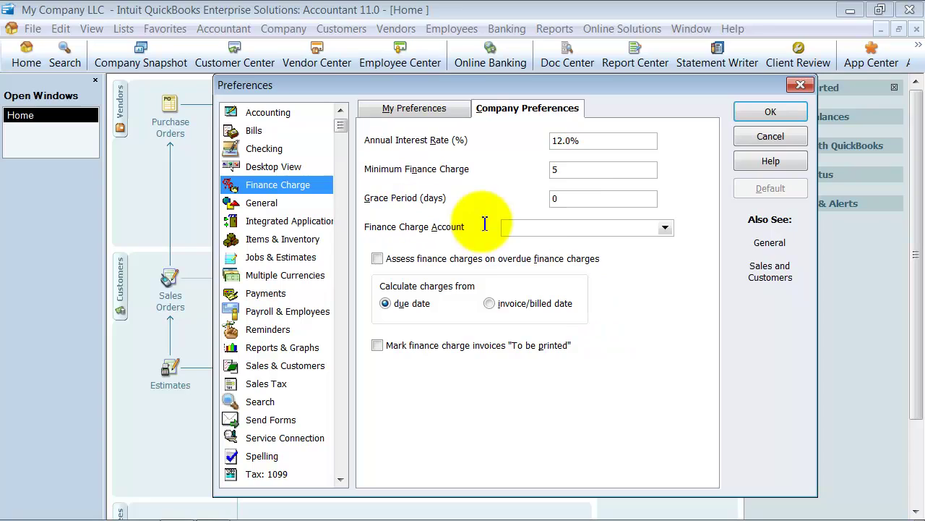
{"action": "left_click", "coordinate": [618, 196]}
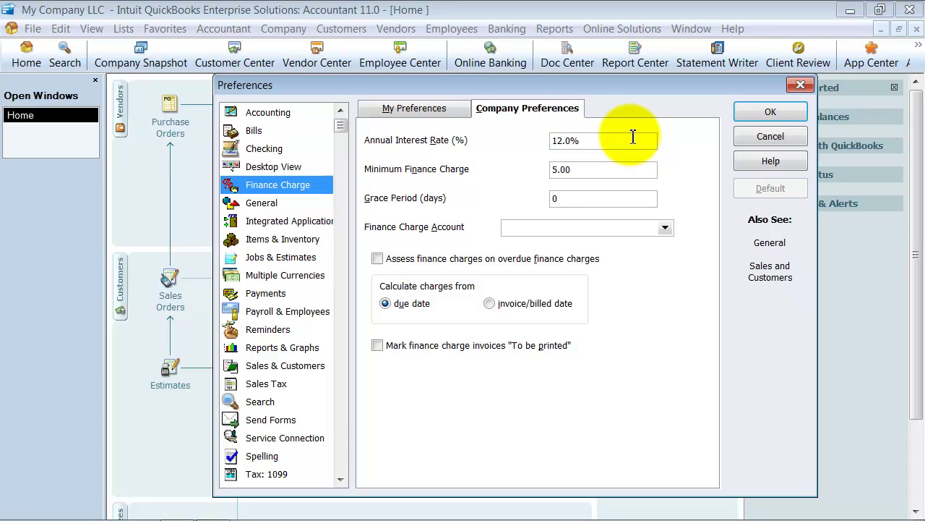
{"action": "double_click", "coordinate": [561, 198]}
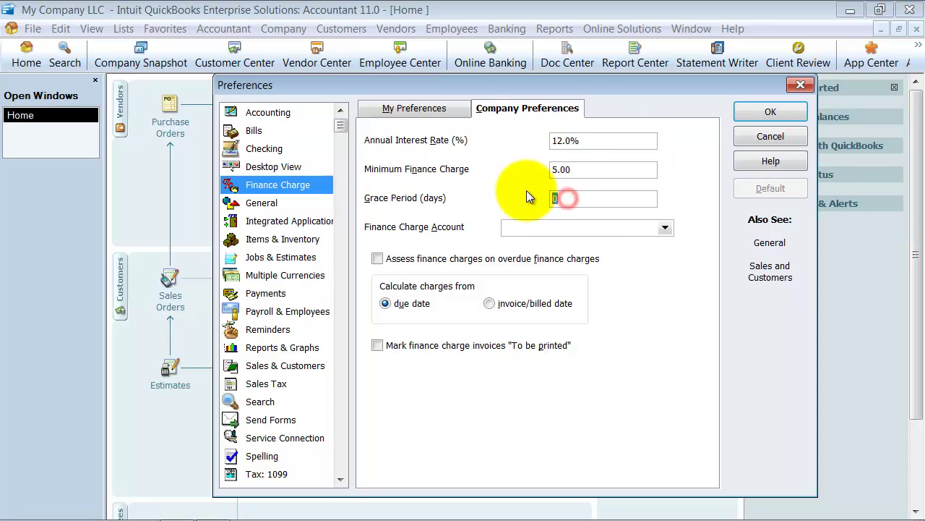
{"action": "type", "text": "15"}
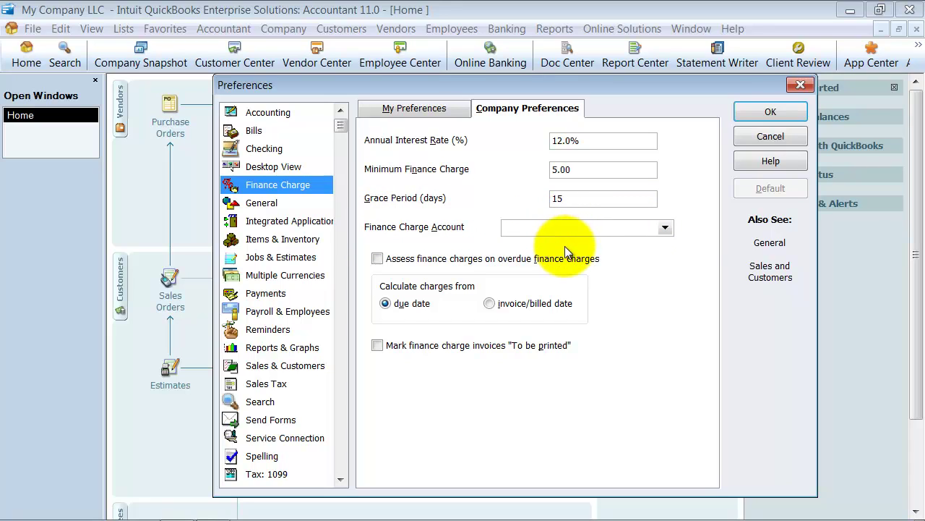
Assign the Finance Charges other income account as the finance charge account.
{"action": "left_click", "coordinate": [653, 225]}
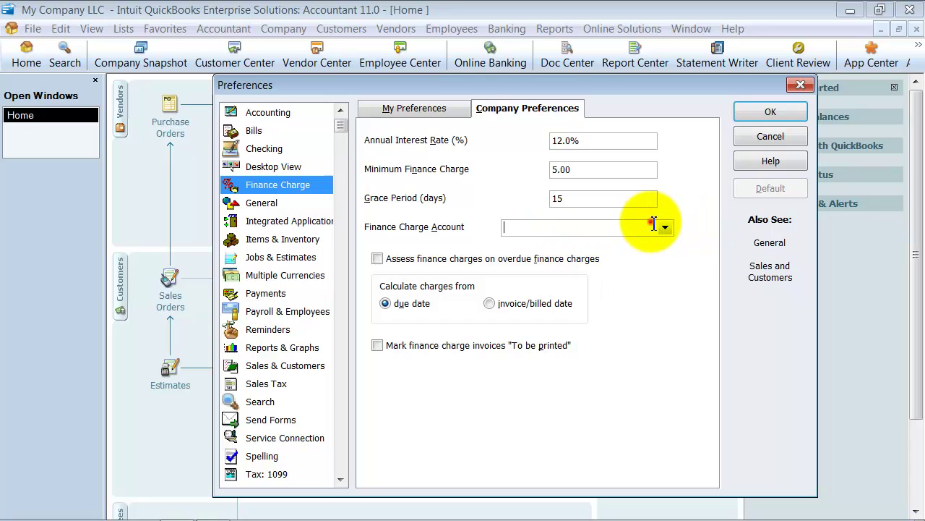
{"action": "type", "text": "Finance Charges"}
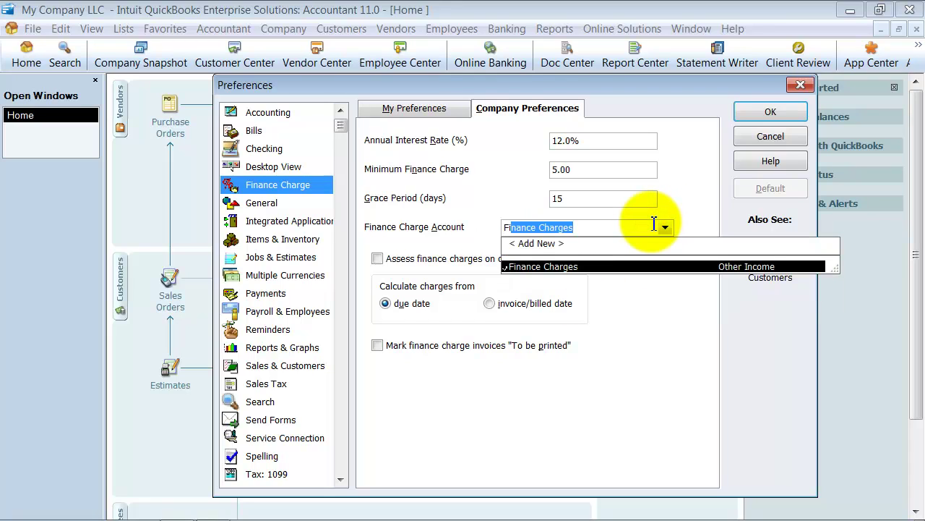
{"action": "left_click", "coordinate": [552, 266]}
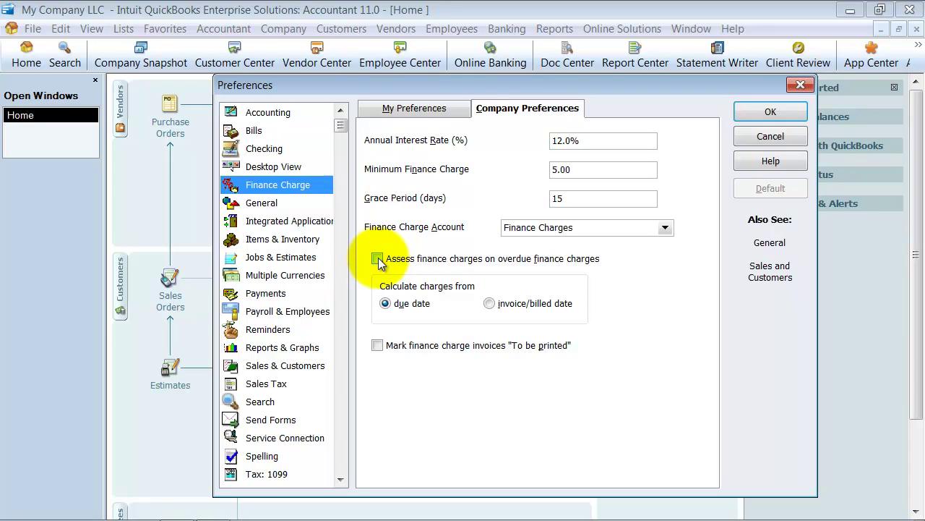
{"action": "left_click", "coordinate": [378, 258]}
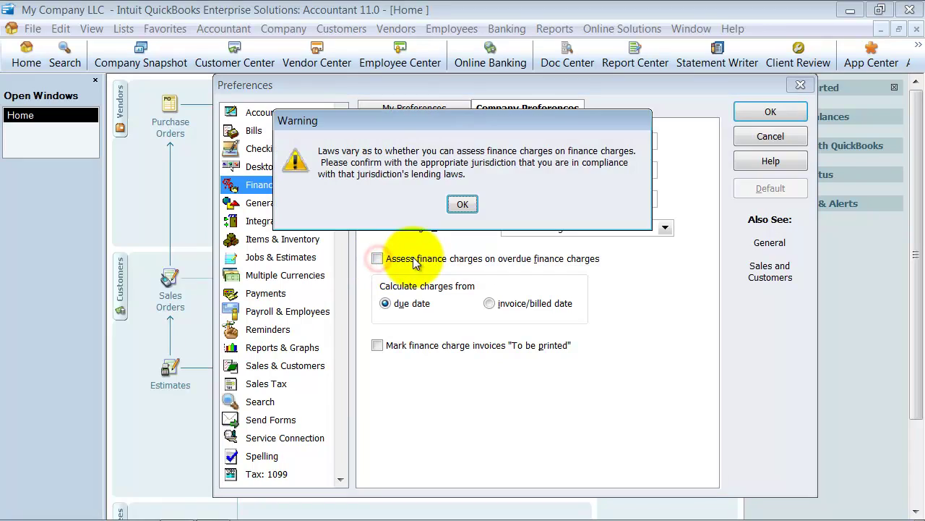
{"action": "left_click", "coordinate": [464, 204]}
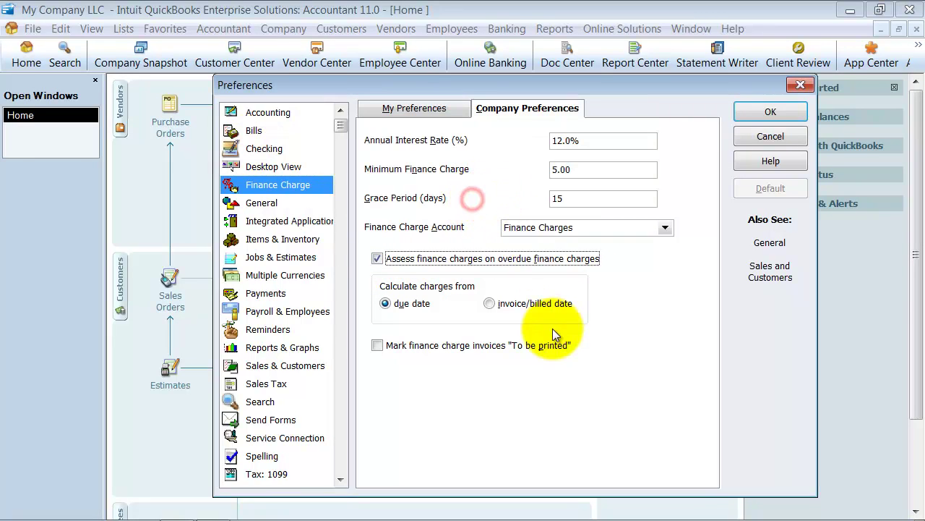
{"action": "left_click", "coordinate": [377, 258]}
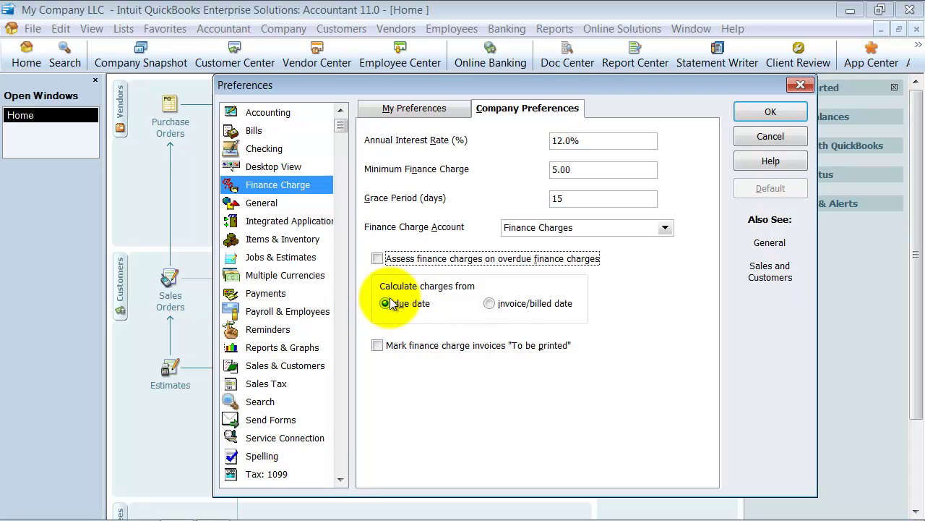
Choose the due date as the basis for calculating finance charges and save the preferences.
{"action": "left_click", "coordinate": [510, 305]}
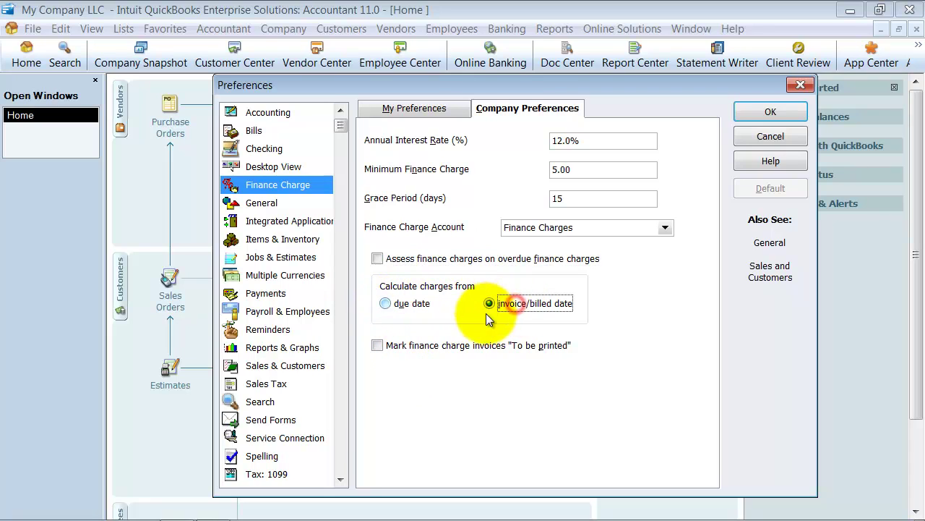
{"action": "left_click", "coordinate": [400, 303]}
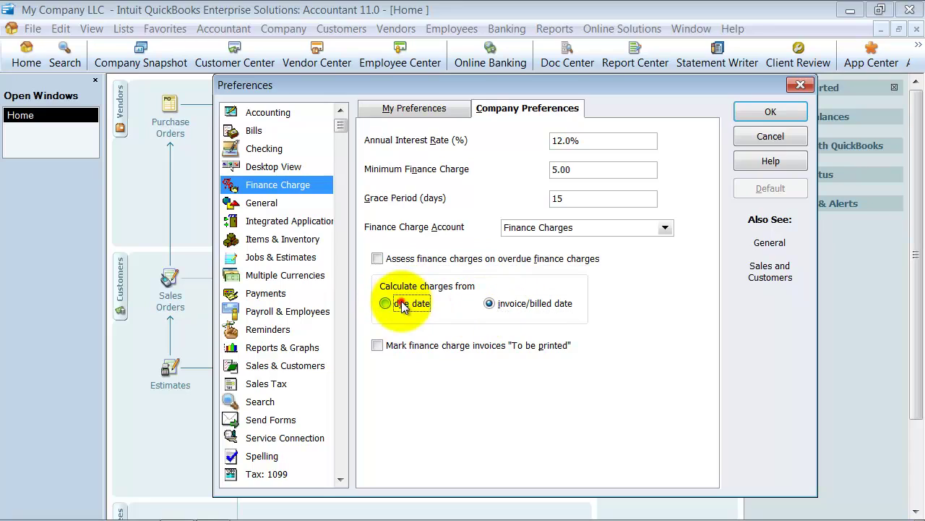
{"action": "left_click", "coordinate": [498, 308]}
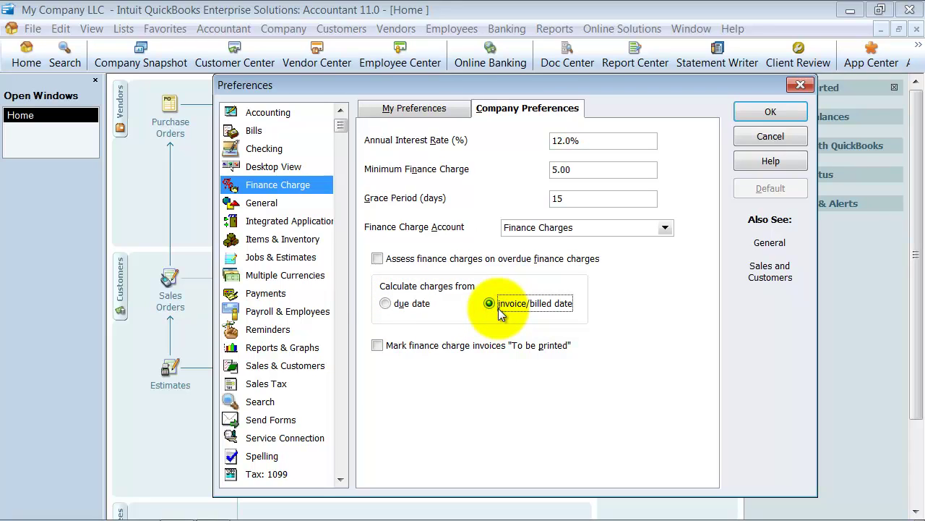
{"action": "left_click", "coordinate": [401, 304]}
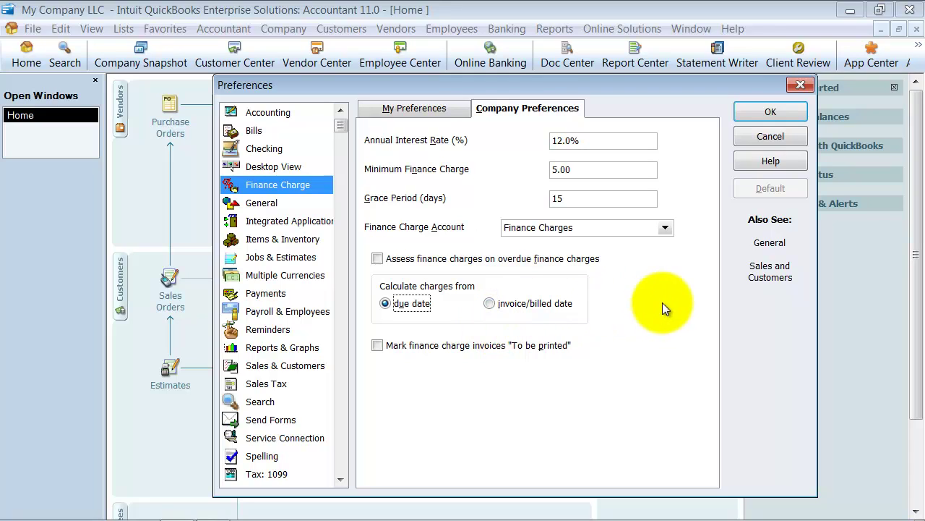
{"action": "left_click", "coordinate": [753, 113]}
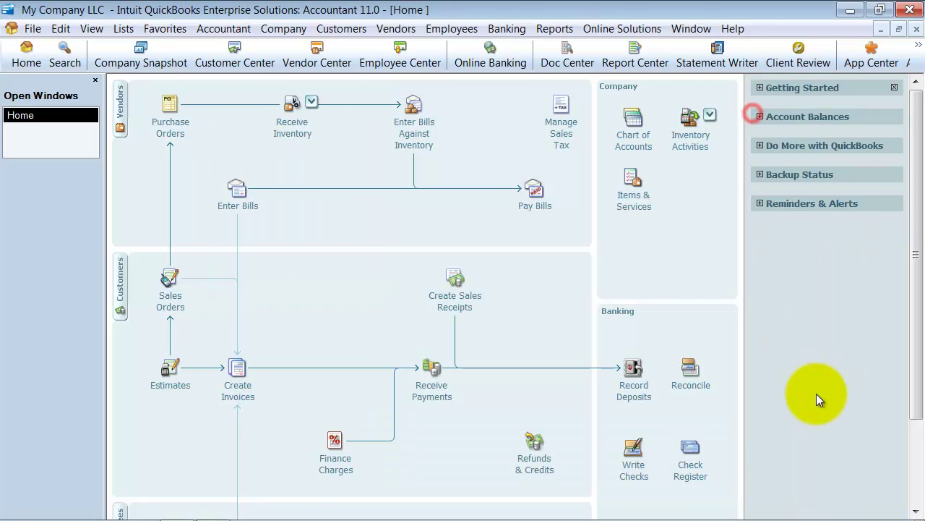
Start assessing customer finance charges and set the assessment date to 07/31/2011.
{"action": "left_click", "coordinate": [360, 31]}
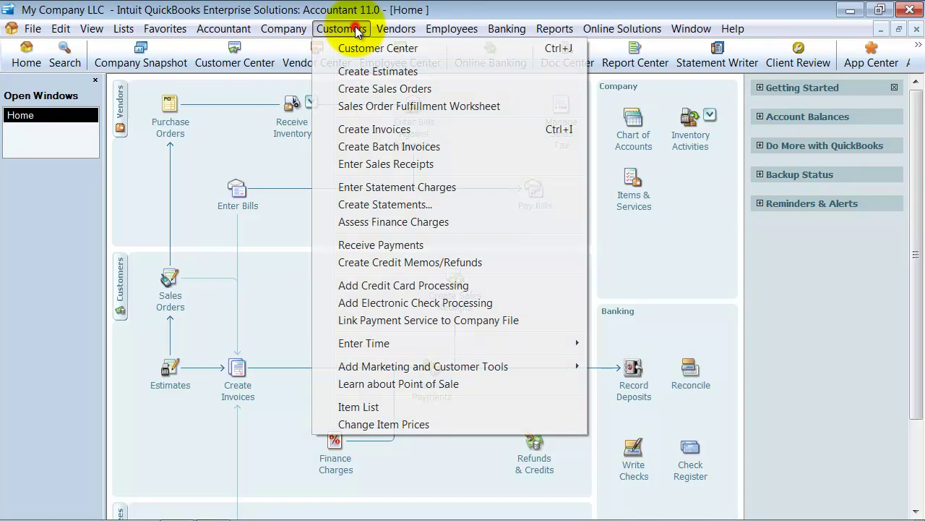
{"action": "left_click", "coordinate": [382, 223]}
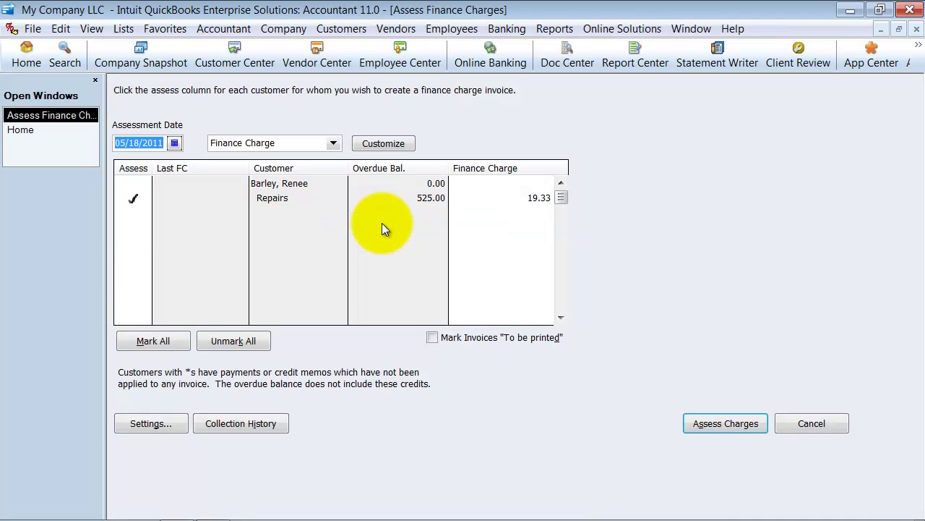
{"action": "left_click", "coordinate": [175, 144]}
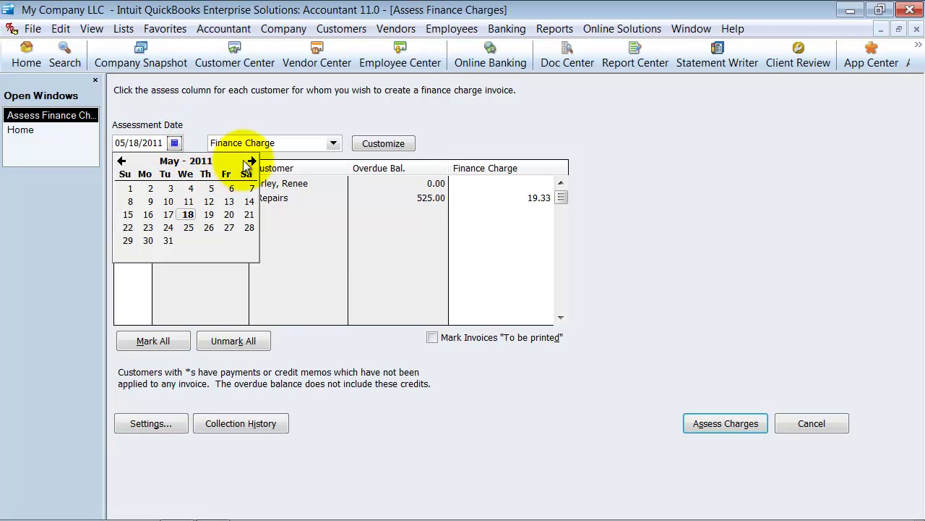
{"action": "left_click", "coordinate": [249, 161]}
{"action": "left_click", "coordinate": [249, 160]}
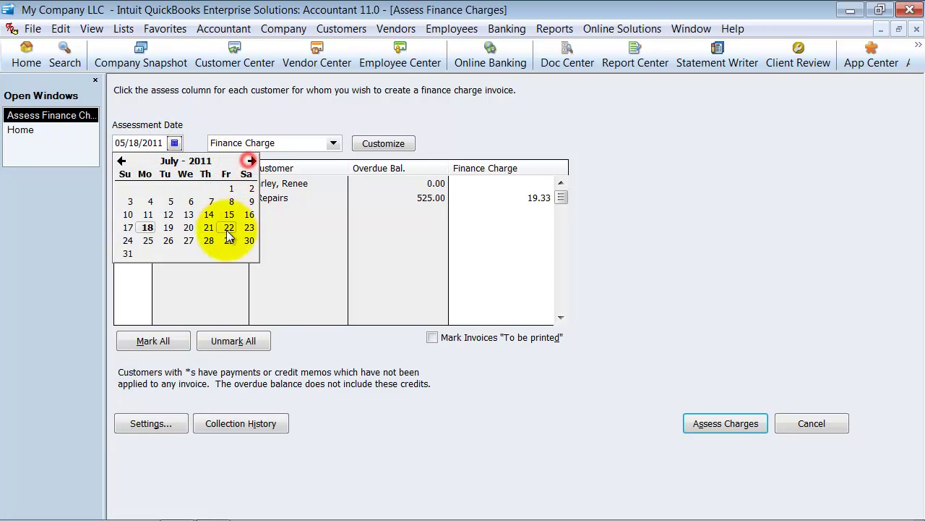
{"action": "left_click", "coordinate": [127, 253]}
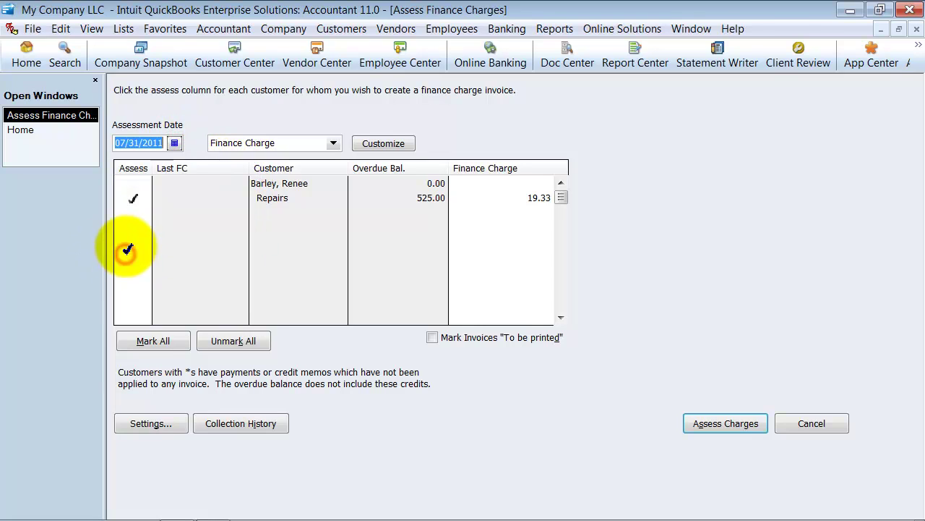
{"action": "left_click", "coordinate": [227, 143]}
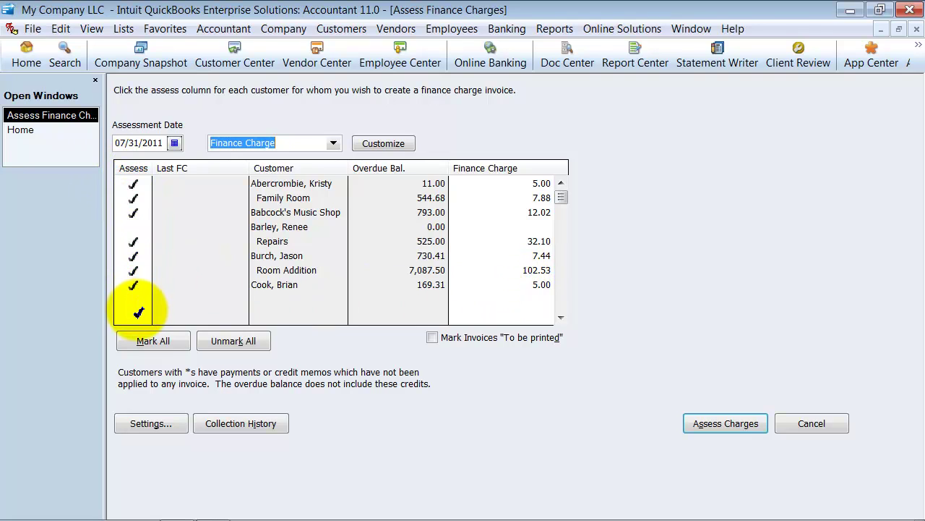
Exclude the first listed customer and its Family Room job from the finance charge assessment.
{"action": "left_click", "coordinate": [133, 197]}
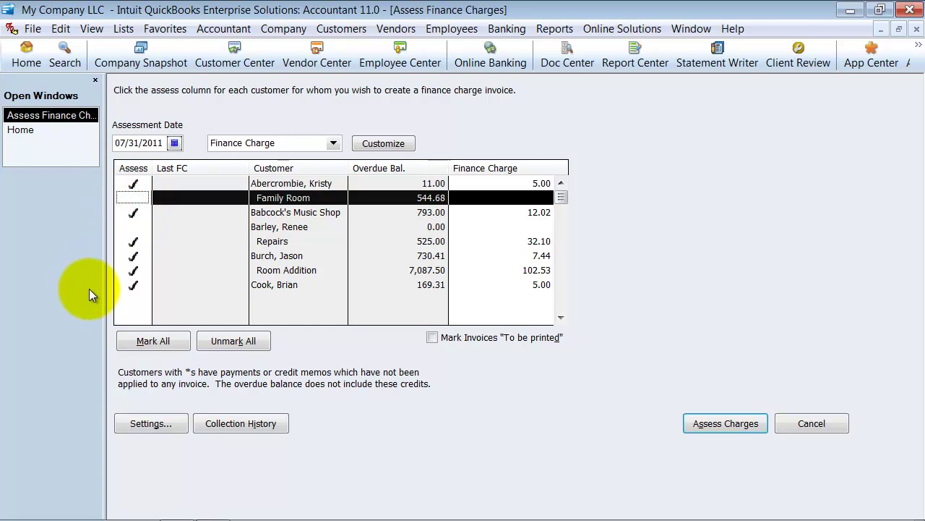
{"action": "left_click", "coordinate": [133, 183]}
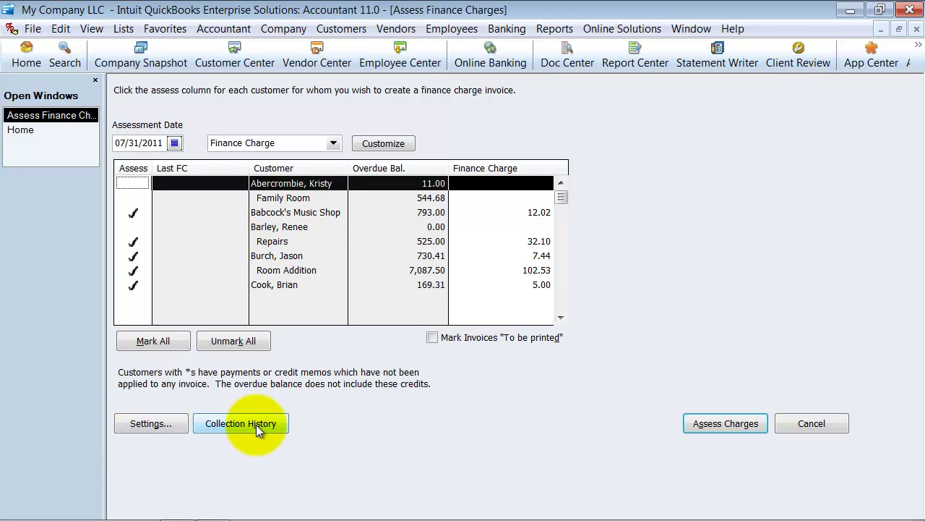
Review the collection history report for Babcock's Music Shop, then return to the finance charge assessment.
{"action": "left_click", "coordinate": [295, 212]}
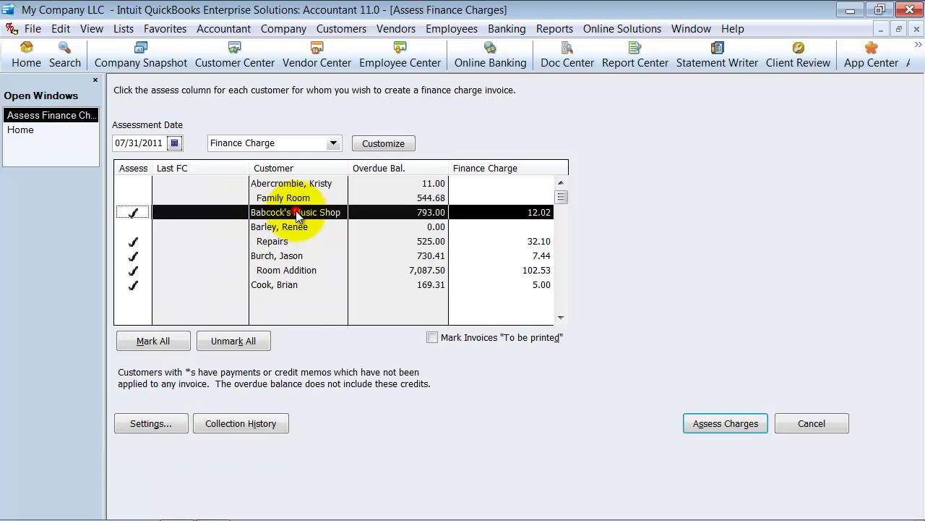
{"action": "left_click", "coordinate": [271, 422]}
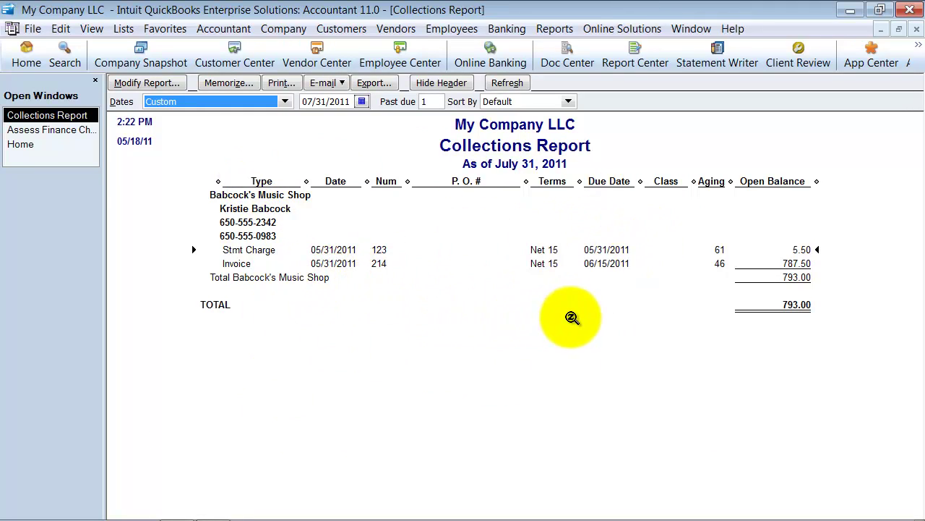
{"action": "left_click", "coordinate": [916, 30]}
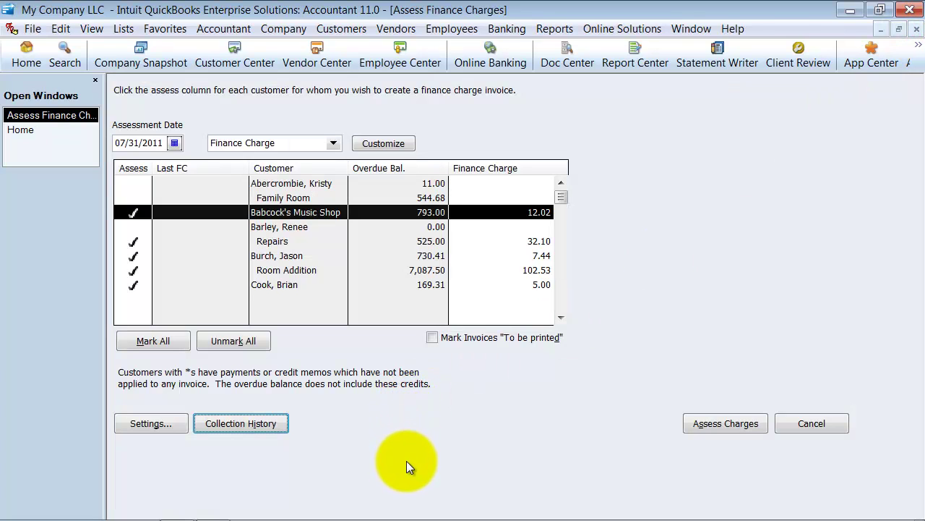
Assess the finance charges for the marked customers, accepting the future-dated transactions.
{"action": "left_click", "coordinate": [752, 426]}
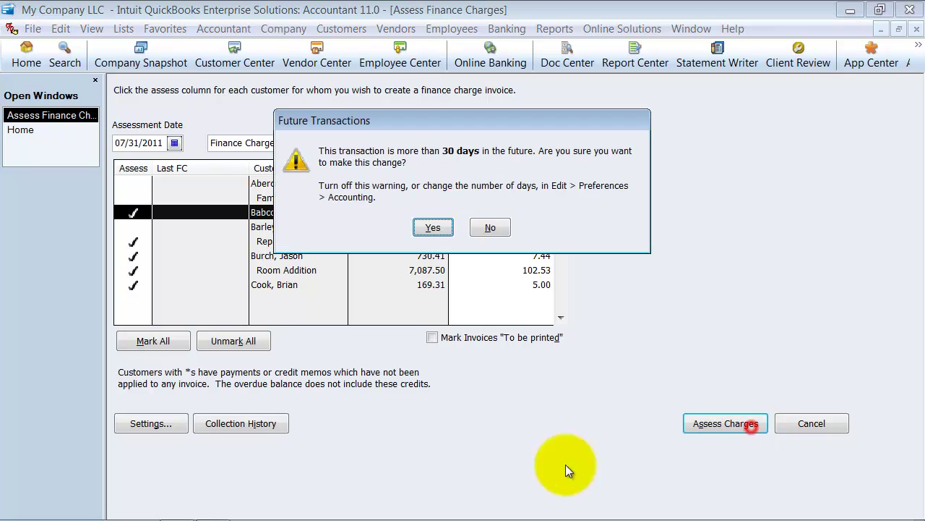
{"action": "left_click", "coordinate": [433, 227]}
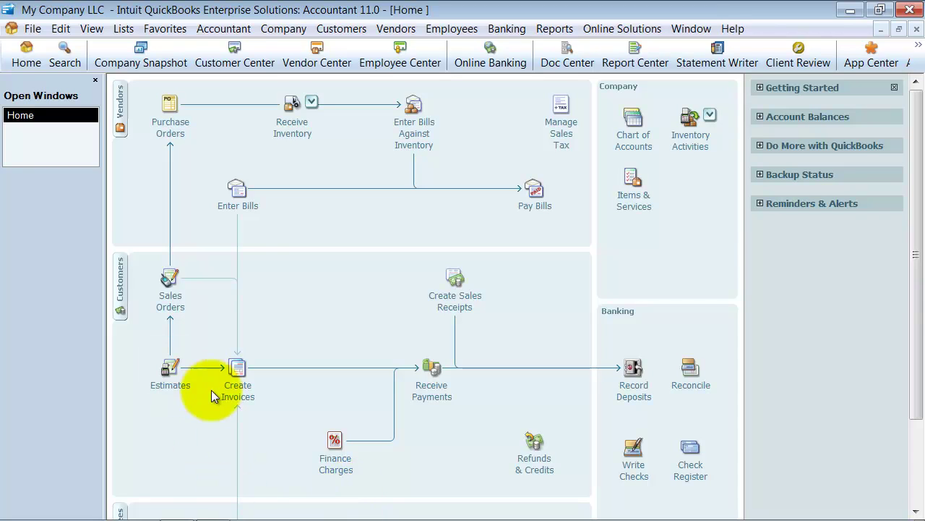
Review the generated finance charge invoices one by one, from the latest back to FC 1, and close the invoice form.
{"action": "left_click", "coordinate": [235, 397]}
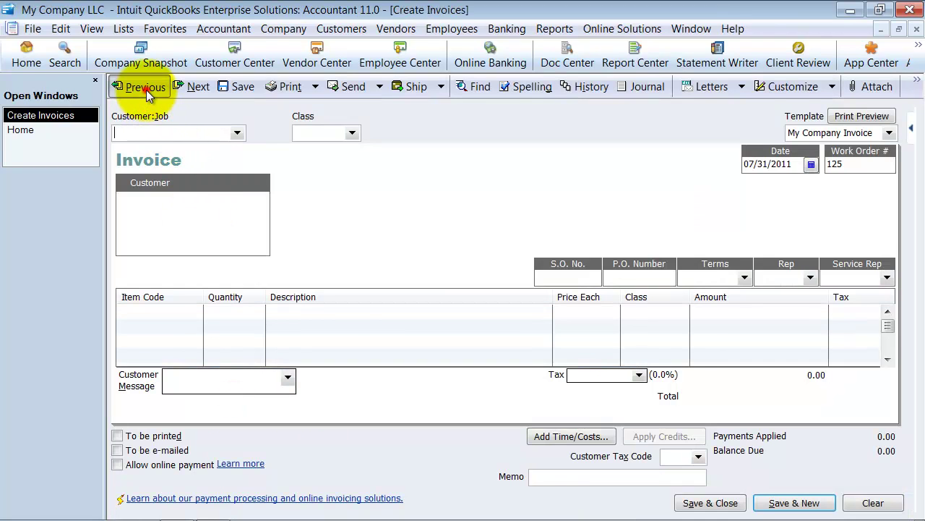
{"action": "left_click", "coordinate": [143, 87]}
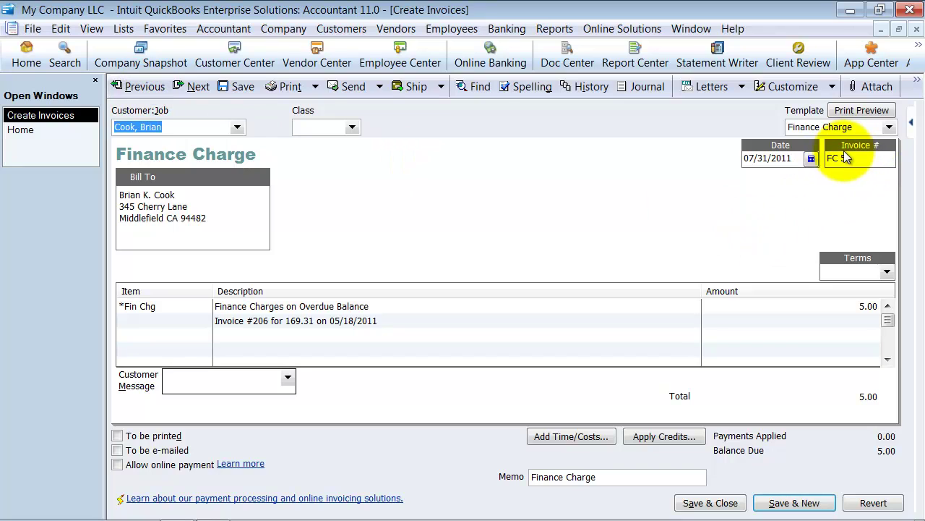
{"action": "left_click", "coordinate": [237, 304]}
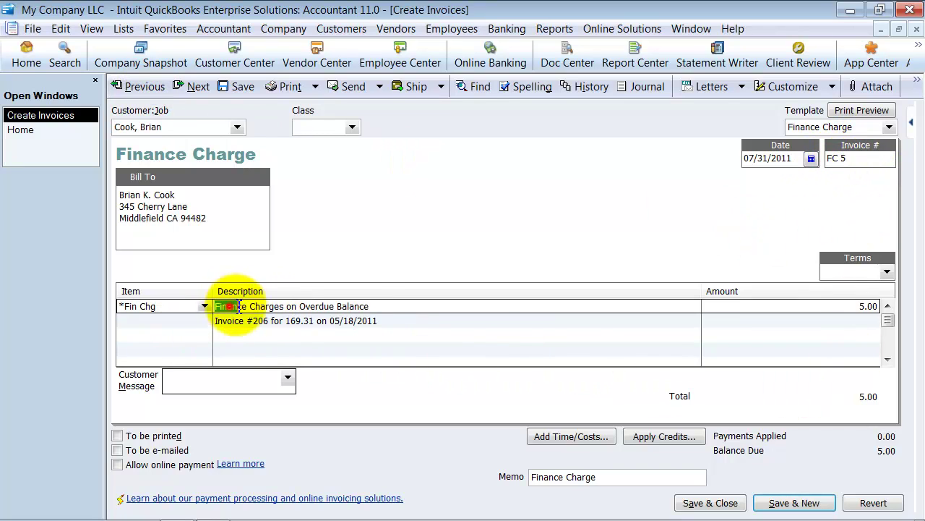
{"action": "left_click", "coordinate": [416, 319]}
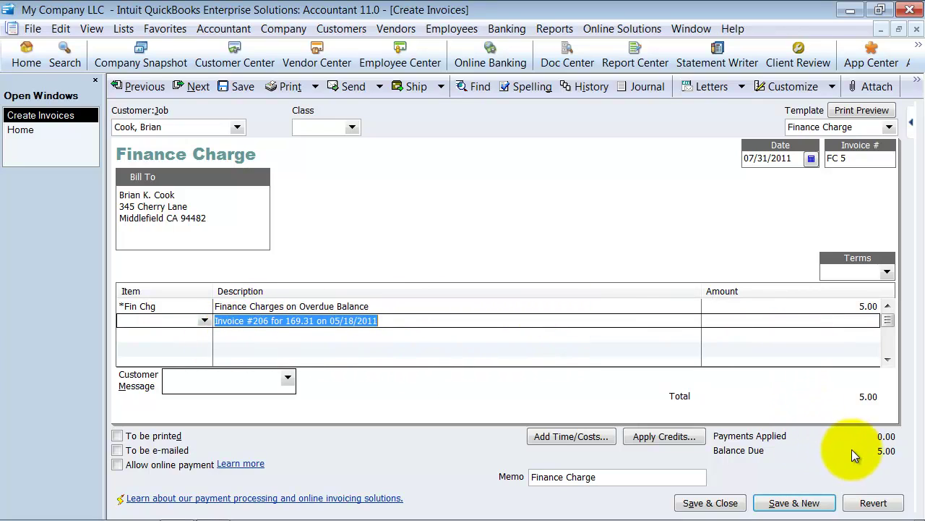
{"action": "left_click", "coordinate": [127, 86]}
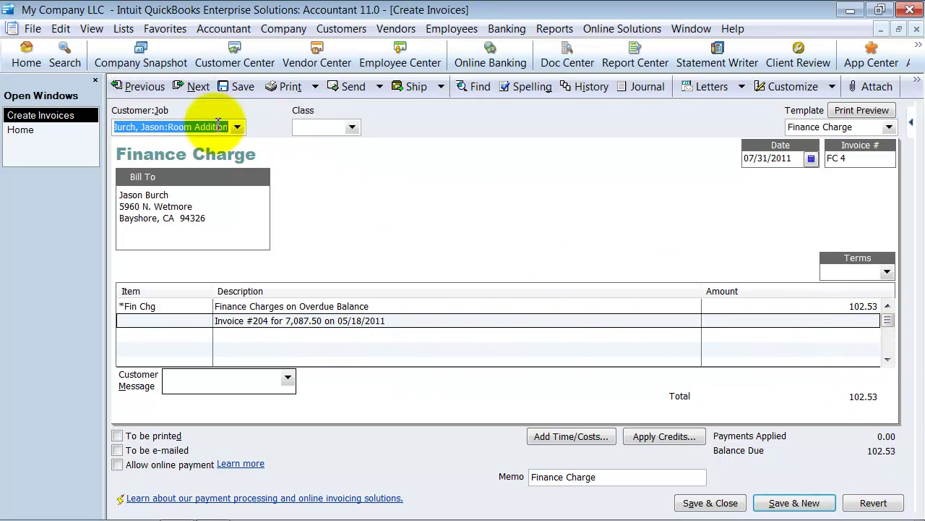
{"action": "left_click", "coordinate": [144, 86]}
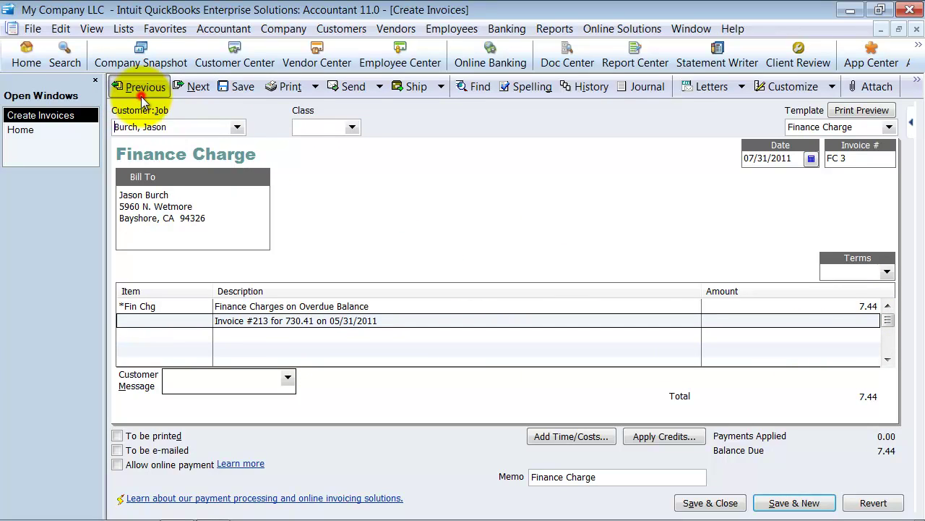
{"action": "left_click", "coordinate": [141, 90]}
{"action": "left_click", "coordinate": [142, 90]}
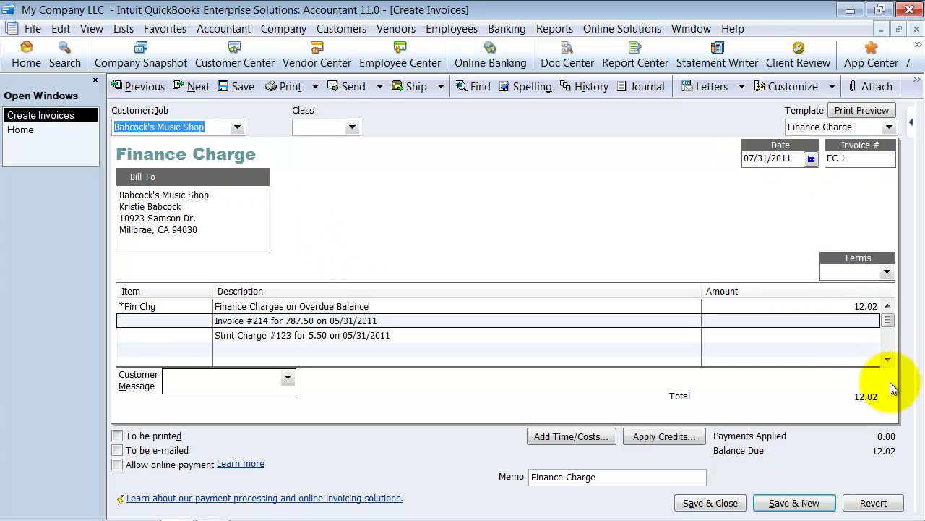
{"action": "left_click", "coordinate": [916, 29]}
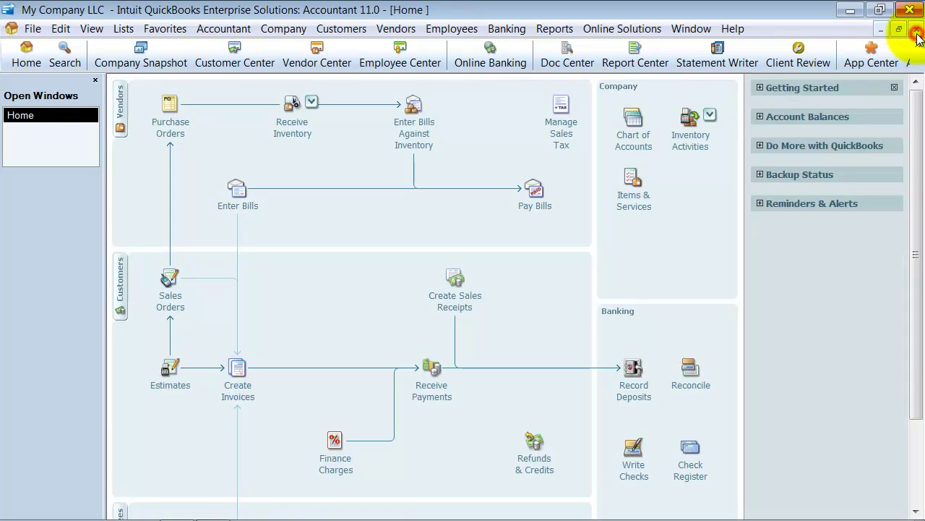
Look up Babcock's Music Shop in the customer records and examine its finance charge invoice FC 1 among the transactions.
{"action": "left_click", "coordinate": [249, 65]}
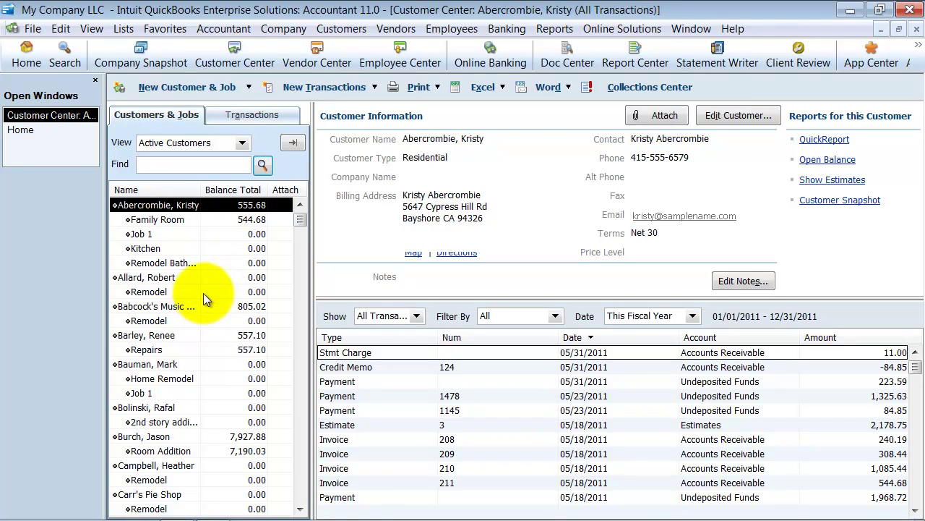
{"action": "left_click", "coordinate": [186, 307]}
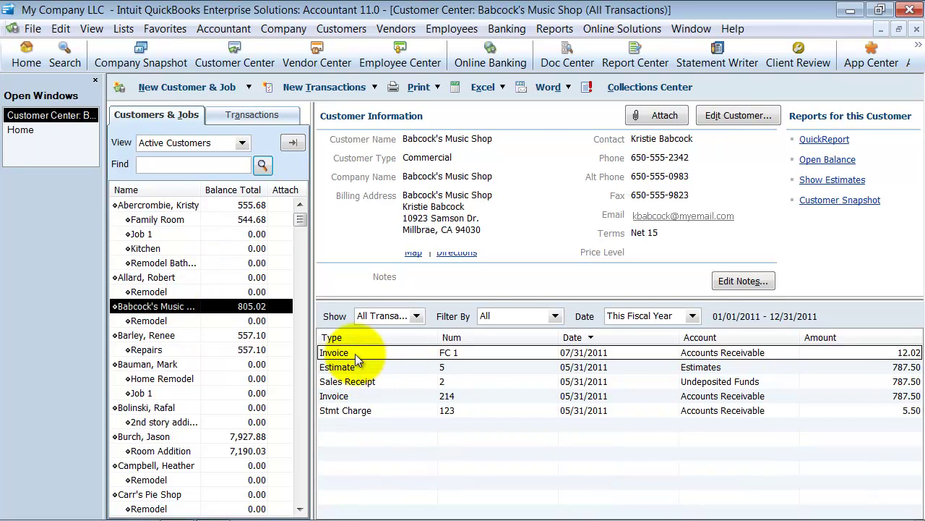
{"action": "left_click", "coordinate": [357, 359]}
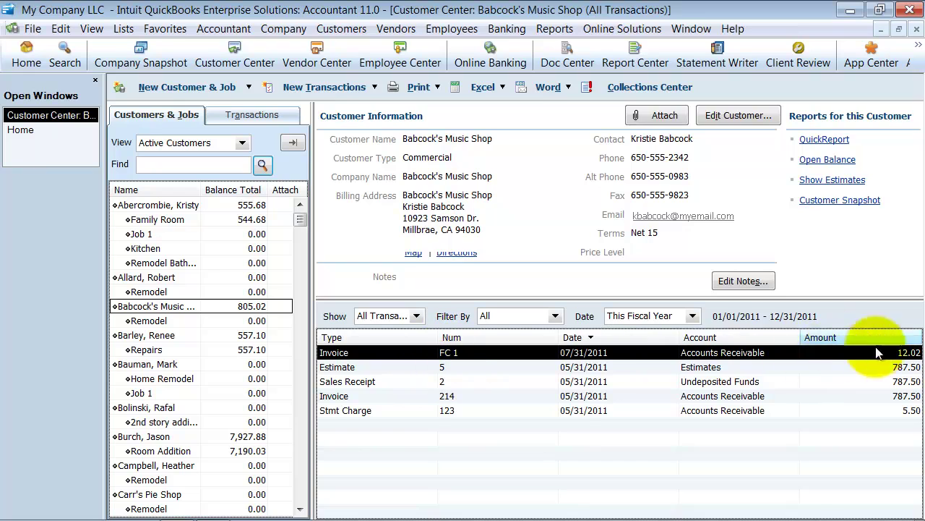
Set up a customer statement for Babcock's Music Shop dated 07/31/2011 that covers all open transactions as of the statement date.
{"action": "left_click", "coordinate": [347, 32]}
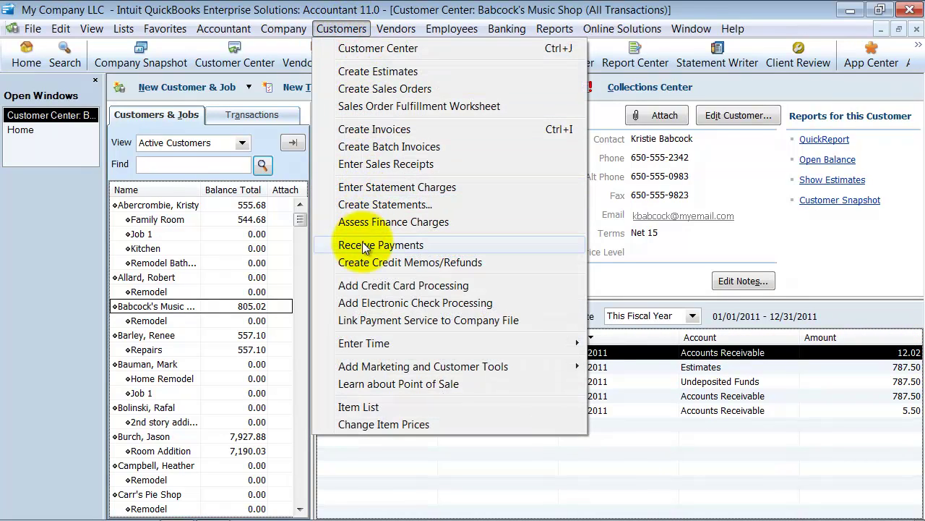
{"action": "left_click", "coordinate": [365, 204]}
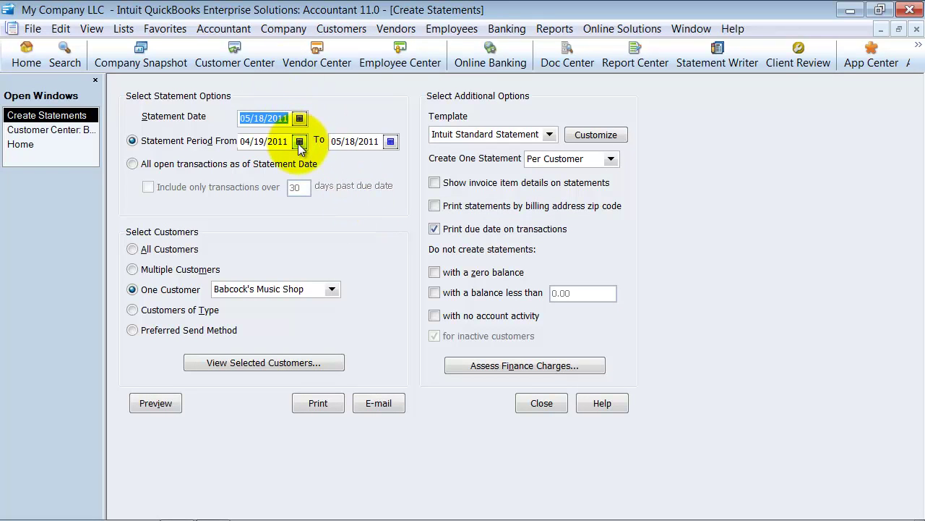
{"action": "double_click", "coordinate": [288, 118]}
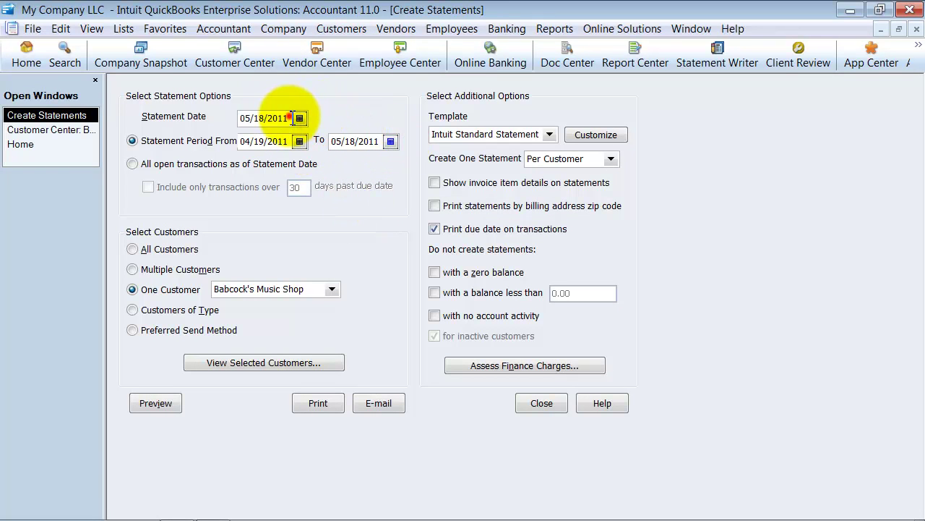
{"action": "type", "text": "07/3"}
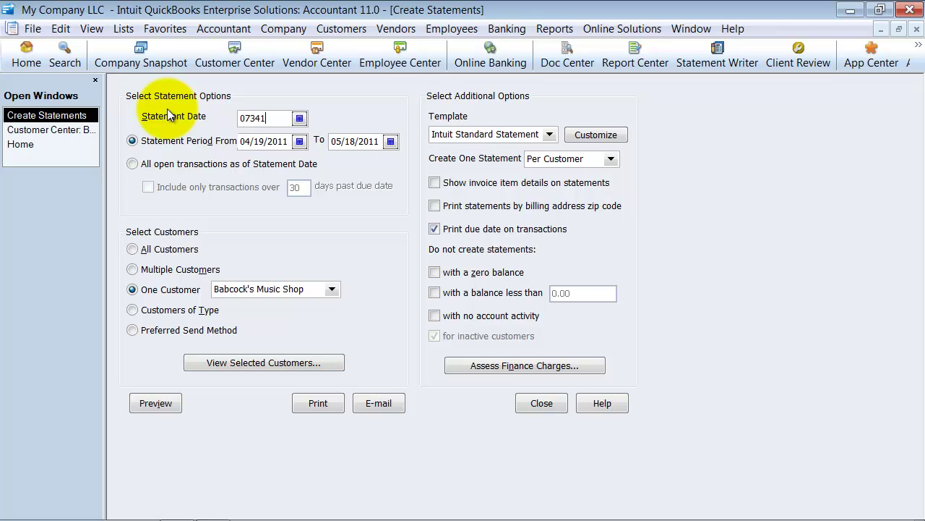
{"action": "type", "text": "1"}
{"action": "key", "text": "Tab"}
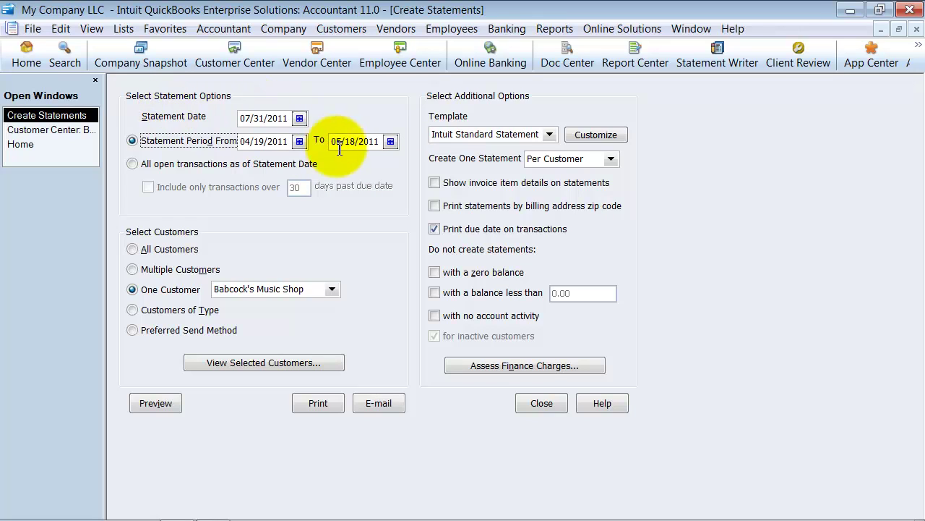
{"action": "left_click", "coordinate": [132, 164]}
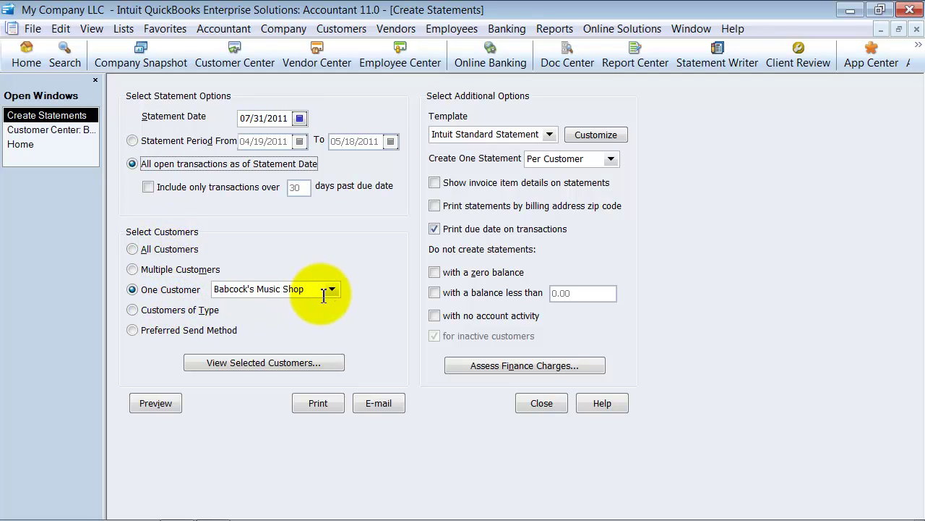
Preview the Babcock's Music Shop statement, examine its finance charge line and aging summary, and close the preview and statement form.
{"action": "left_click", "coordinate": [154, 403]}
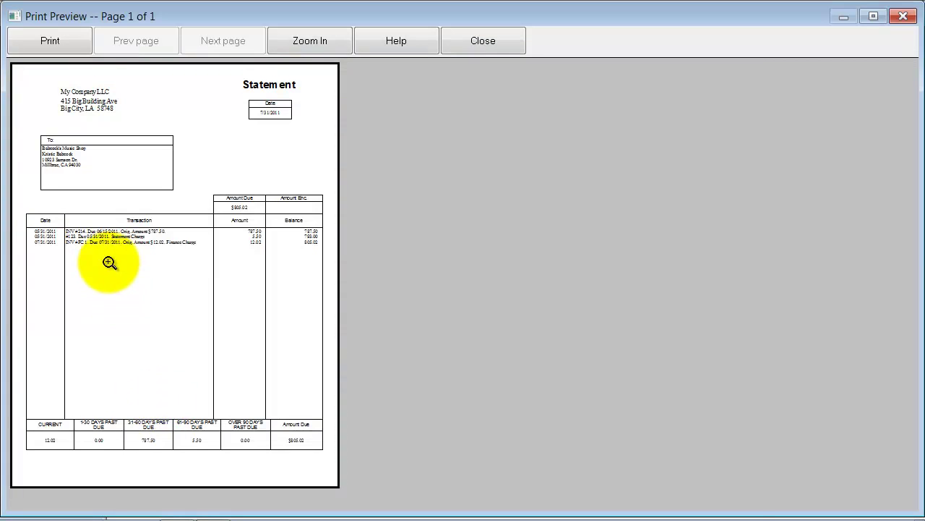
{"action": "left_click", "coordinate": [109, 263]}
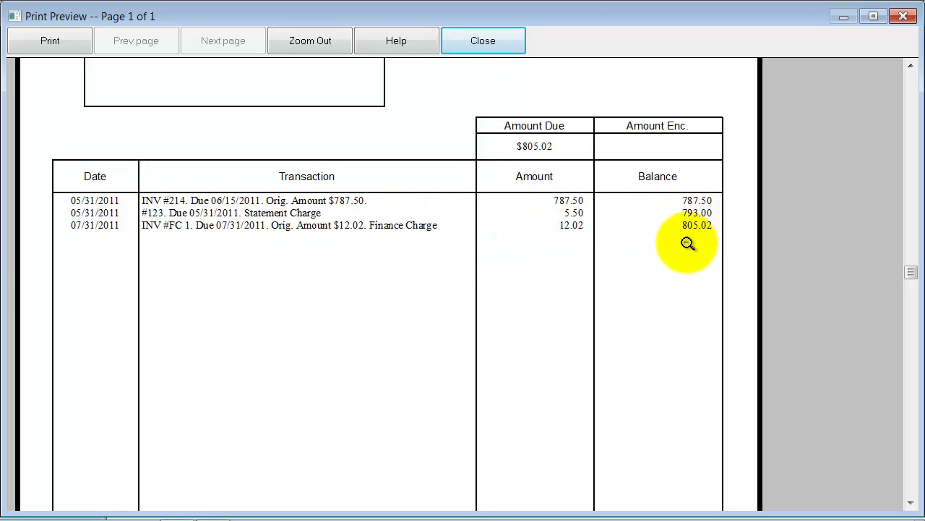
{"action": "left_click", "coordinate": [908, 372]}
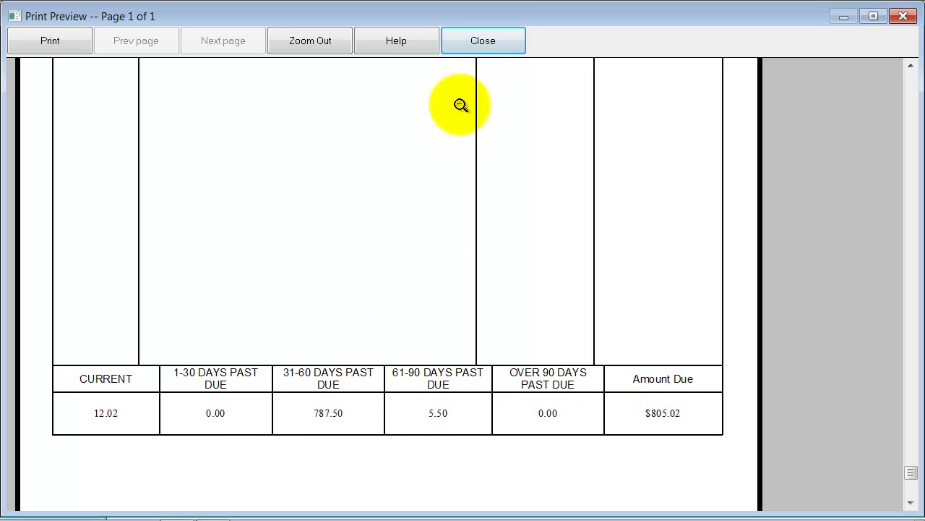
{"action": "left_click", "coordinate": [497, 36]}
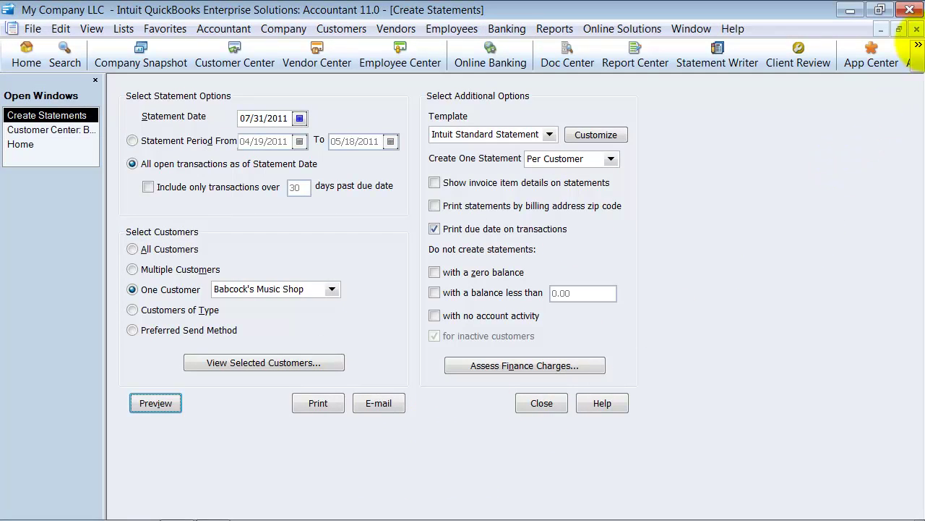
{"action": "left_click", "coordinate": [918, 29]}
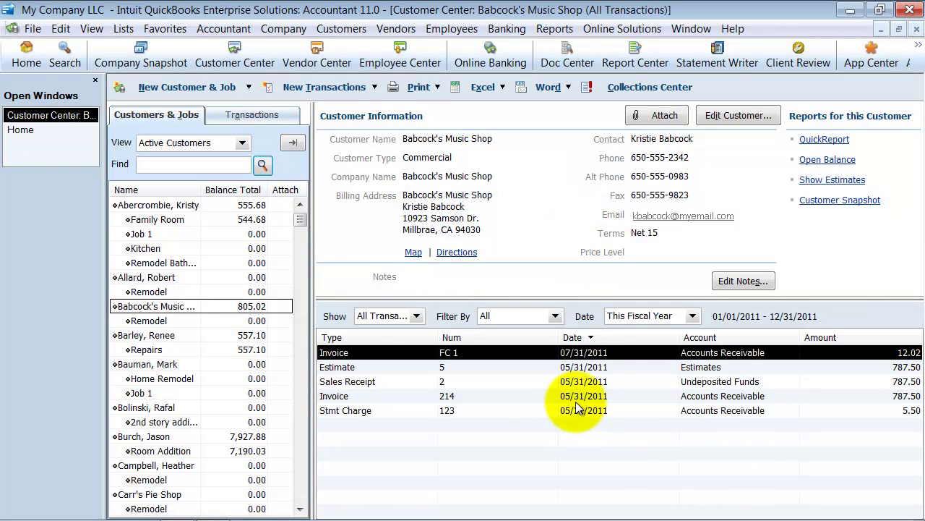